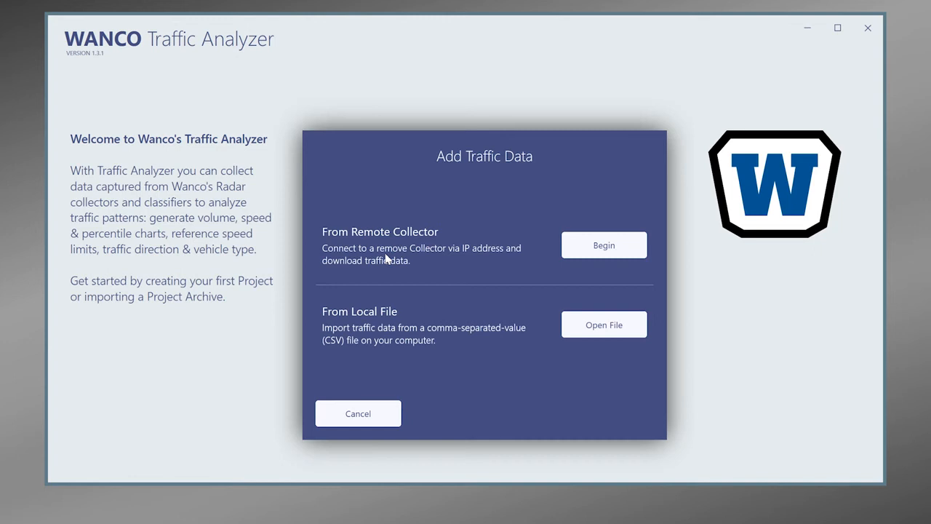
# - Retrieve traffic data from a remote collector by entering the collector's IP address
pyautogui.click(603, 245)
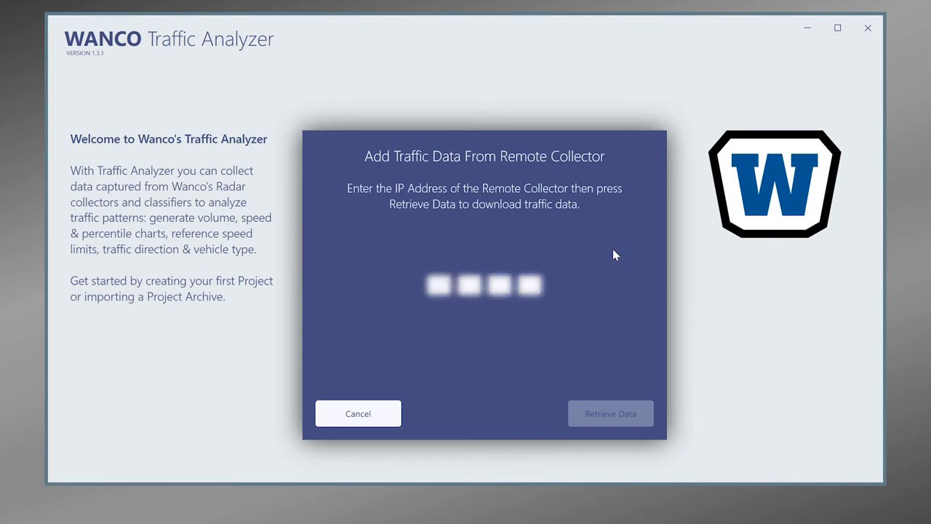
pyautogui.write('192.168.100.100')
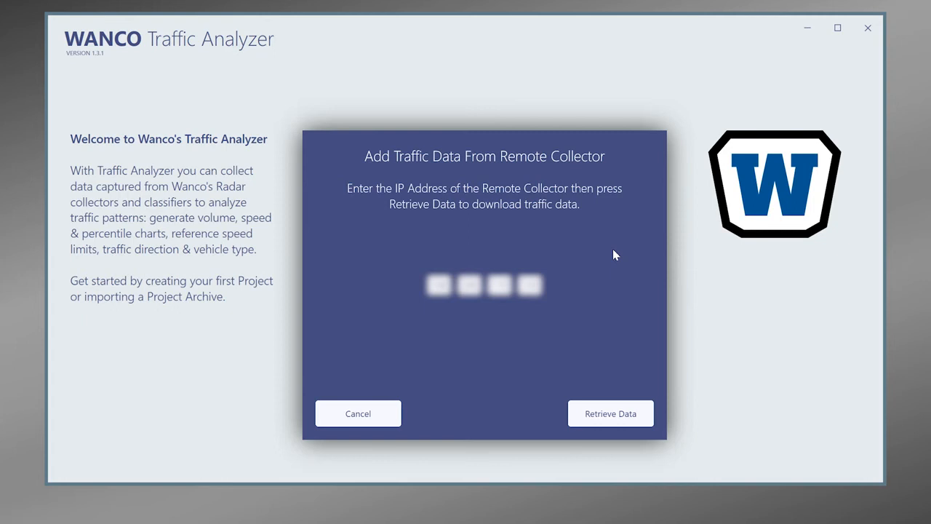
pyautogui.click(622, 420)
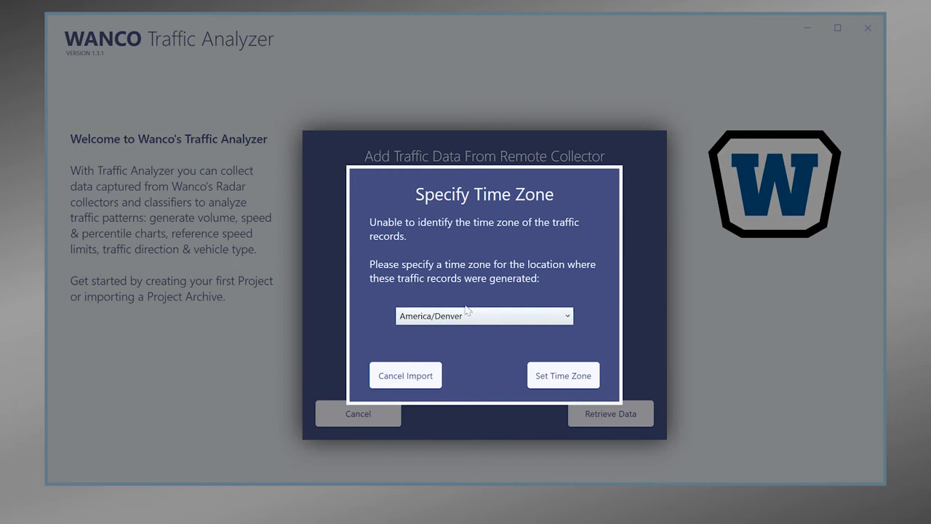
# - Assign the America/Denver time zone to the retrieved traffic records and finish the collector import
pyautogui.click(487, 320)
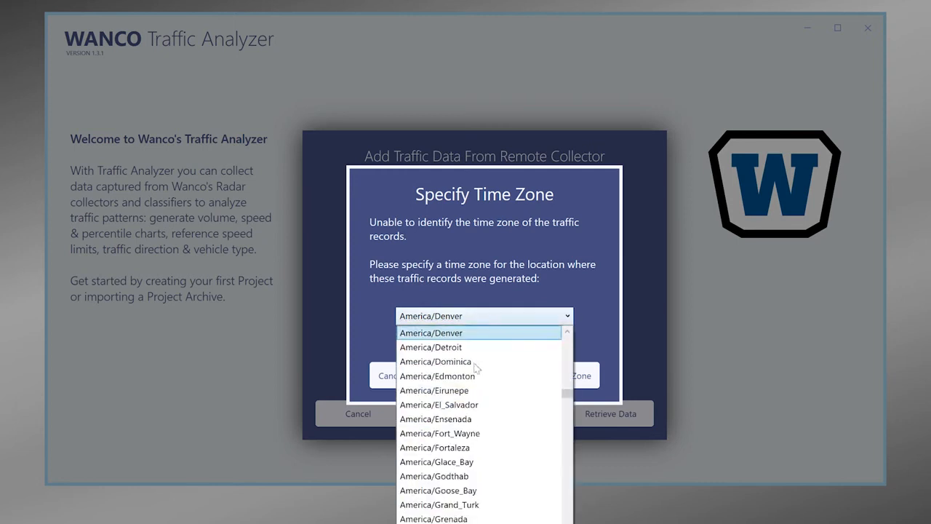
pyautogui.click(459, 332)
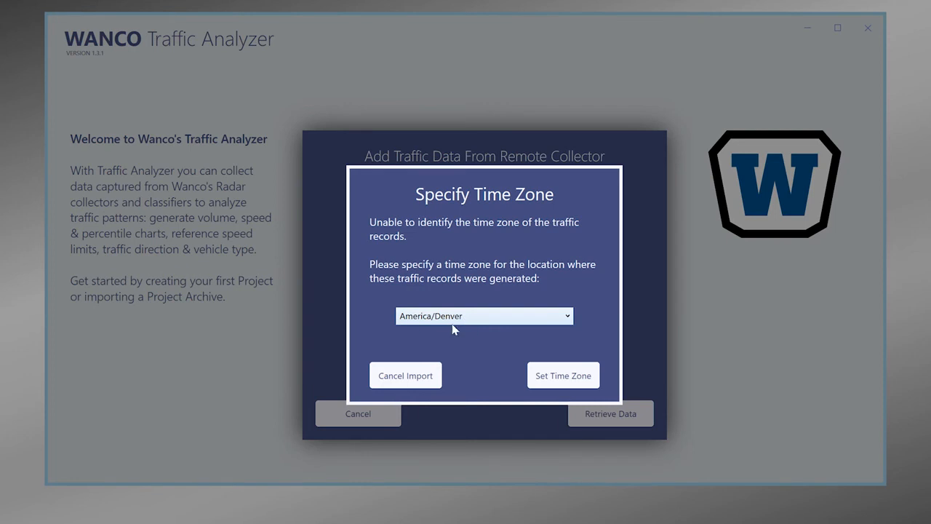
pyautogui.click(560, 376)
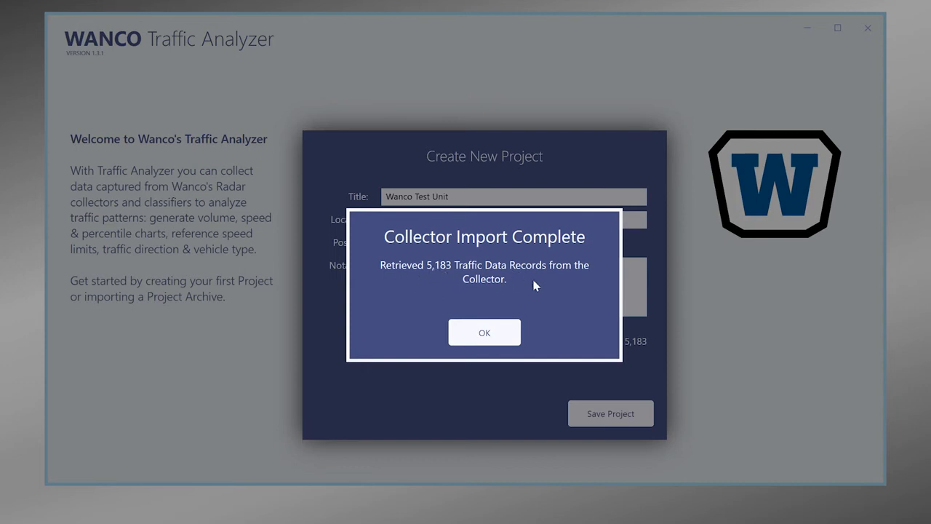
pyautogui.click(484, 333)
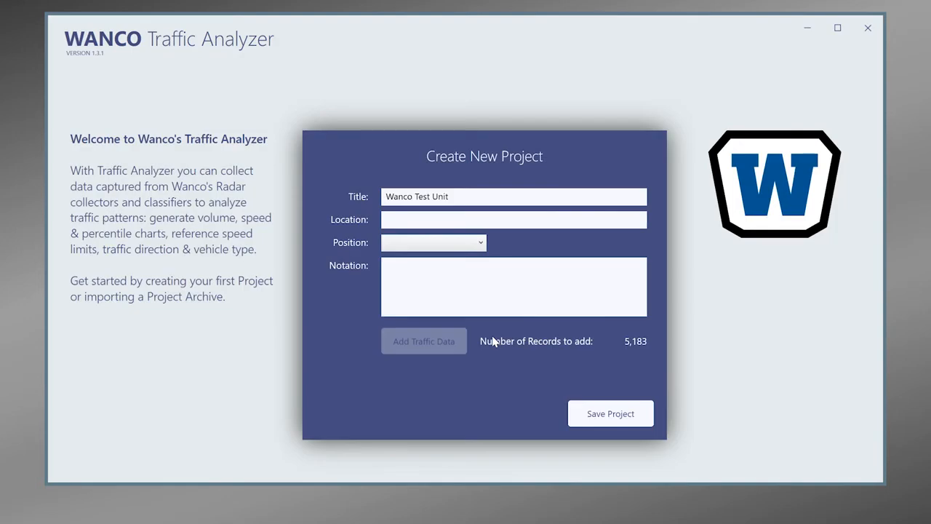
# - Save the Wanco Test Unit project and keep the original records on the remote collector
pyautogui.click(610, 418)
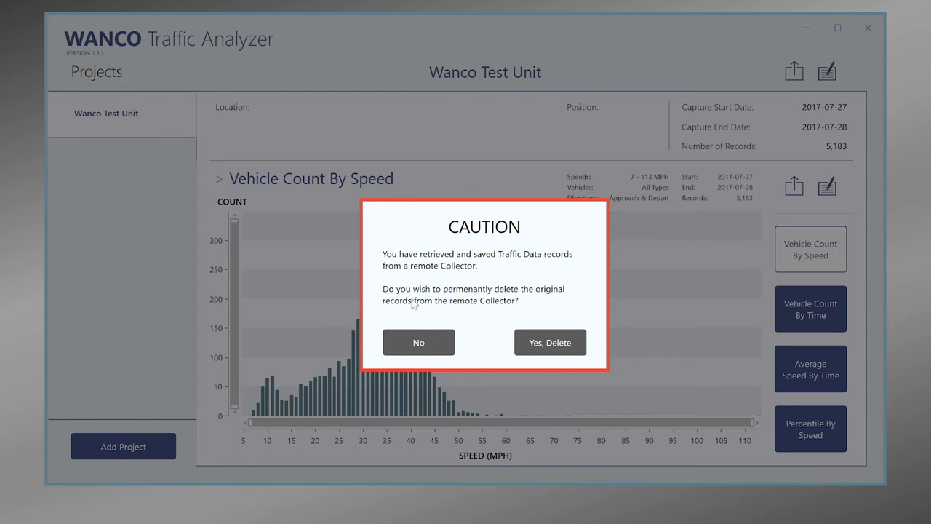
pyautogui.click(417, 344)
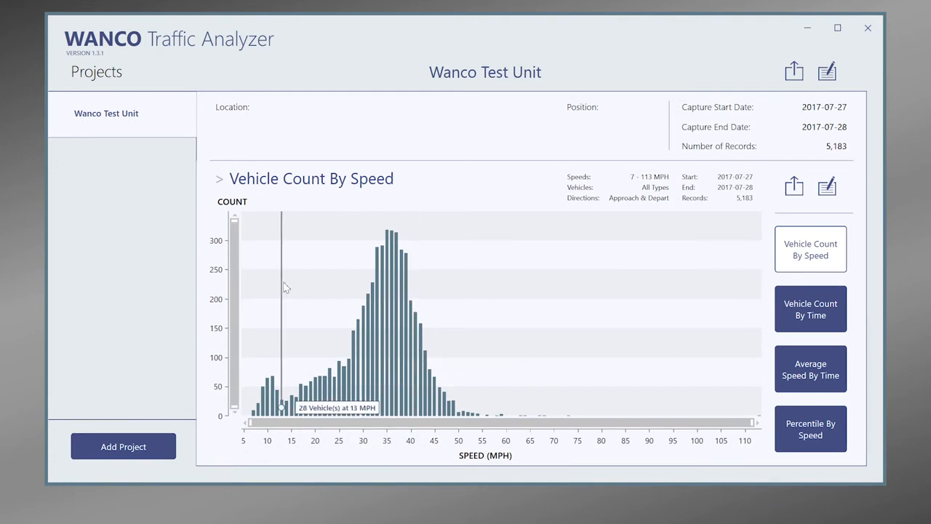
# - Create a second project titled "Wanco Test Unit 2"
pyautogui.click(133, 450)
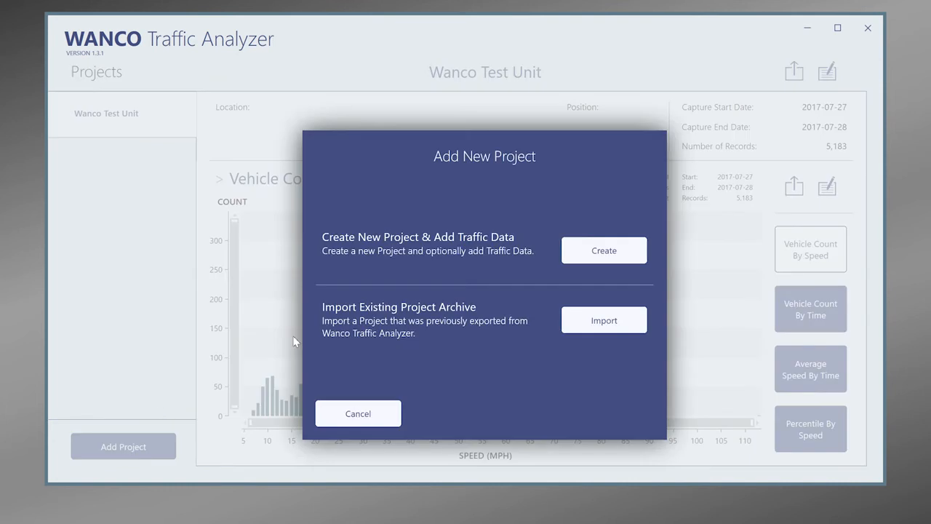
pyautogui.click(579, 256)
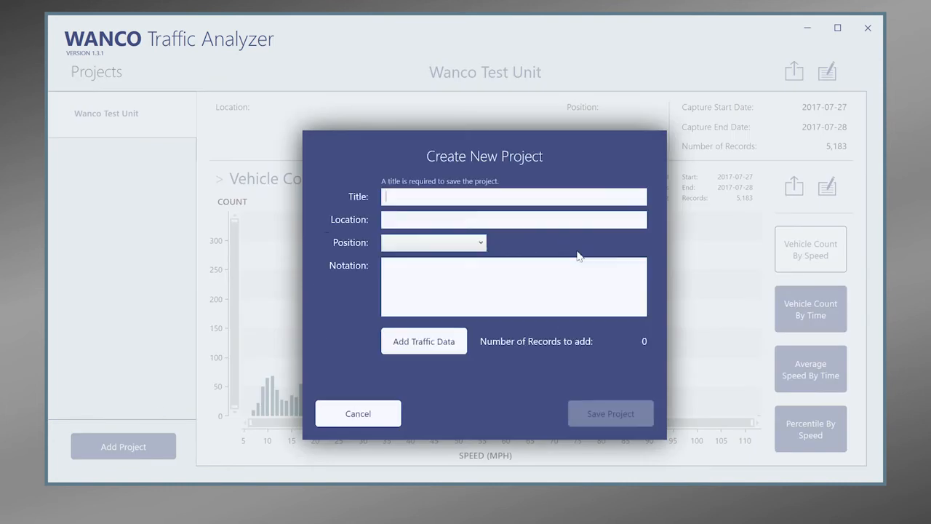
pyautogui.write('Wan')
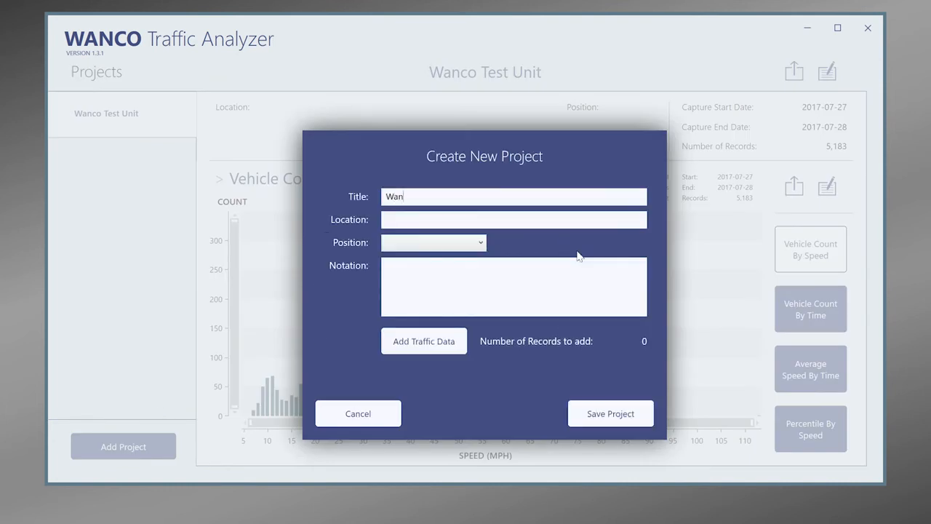
pyautogui.write('co Test Unit 2')
# - Import traffic data into the new project from the local file wc1510121741.csv on USB Drive (F:)
pyautogui.click(442, 347)
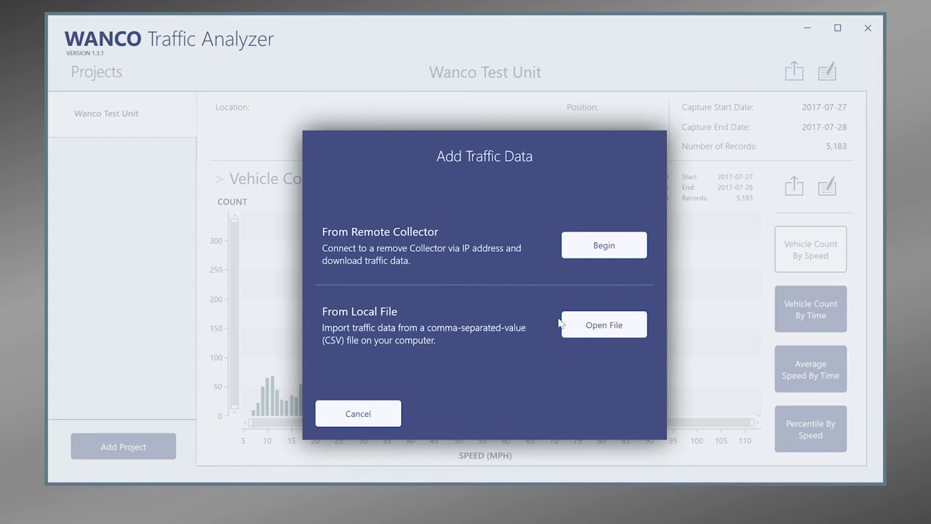
pyautogui.click(581, 326)
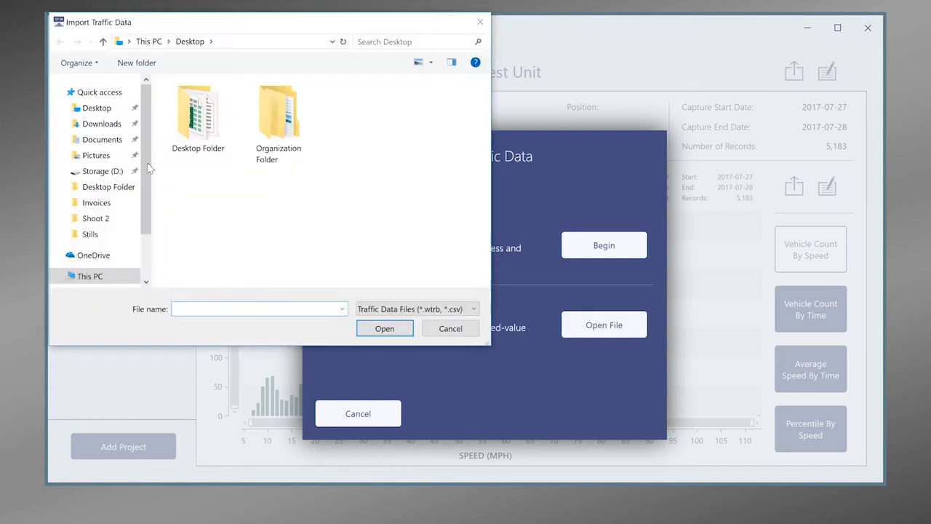
pyautogui.scroll(-2, 106, 229)
pyautogui.click(102, 224)
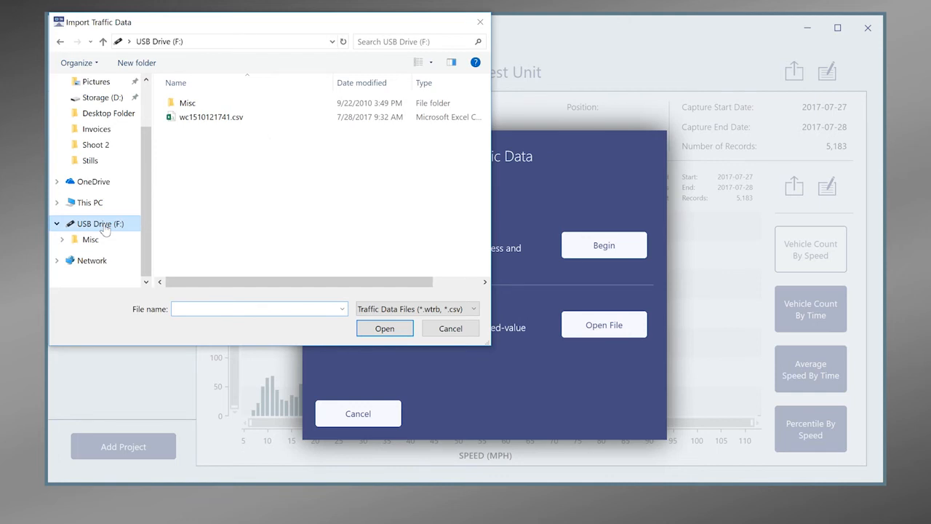
pyautogui.click(197, 120)
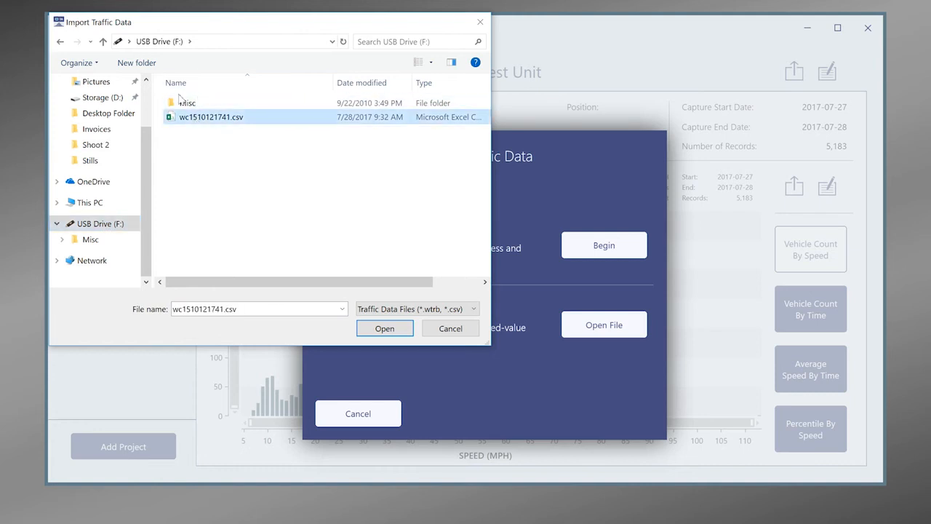
pyautogui.click(379, 328)
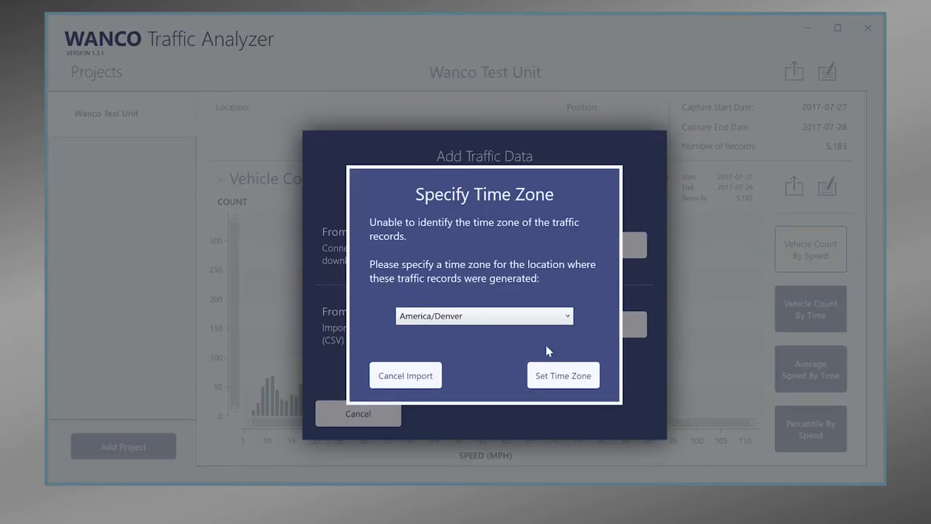
# - Accept America/Denver as the time zone of the imported file records and save the Wanco Test Unit 2 project
pyautogui.click(560, 379)
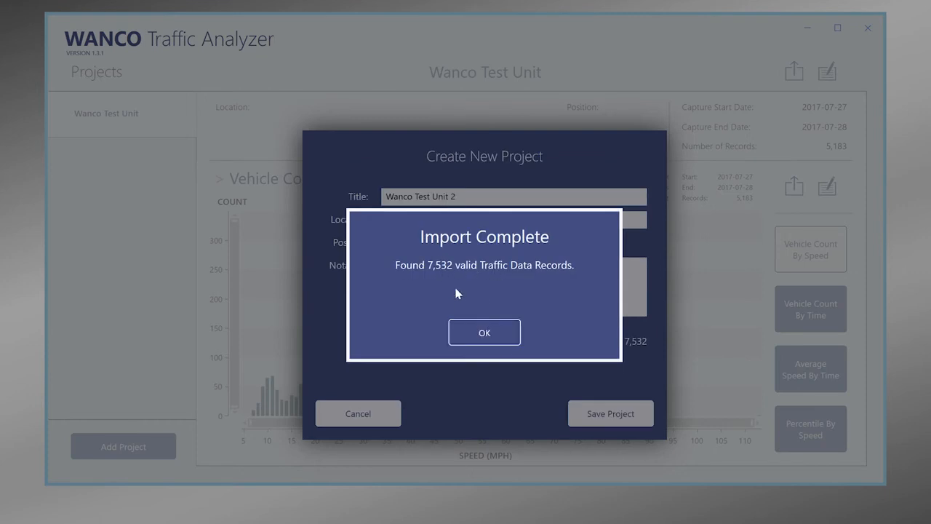
pyautogui.click(483, 331)
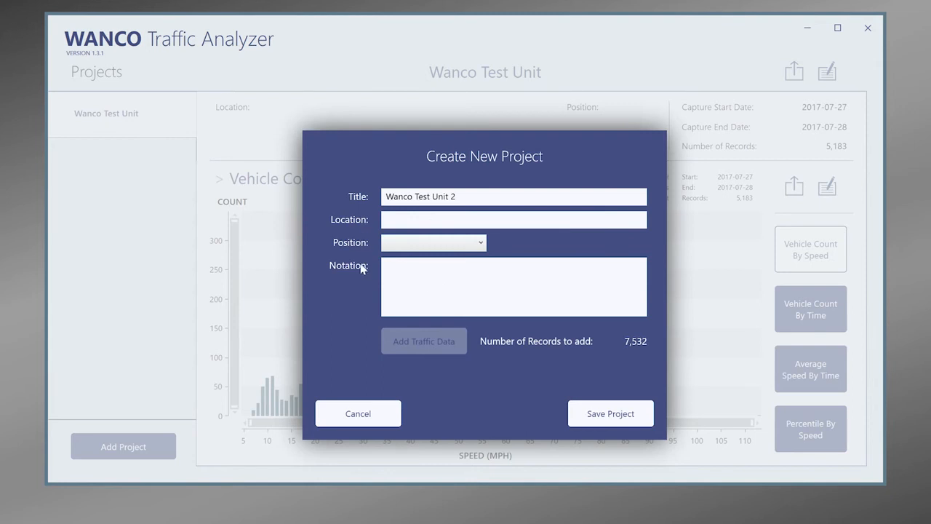
pyautogui.click(594, 414)
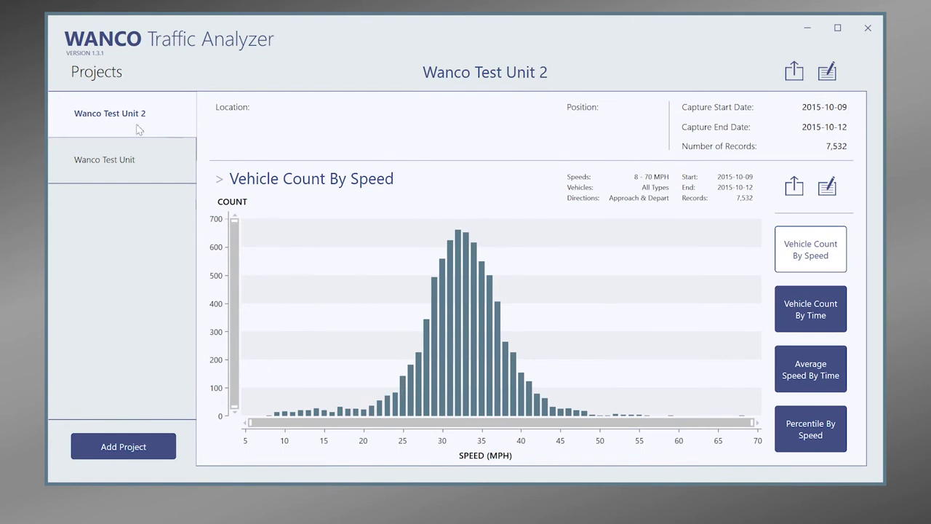
# - Compare the Vehicle Count By Speed charts of both projects, ending on Wanco Test Unit
pyautogui.click(142, 179)
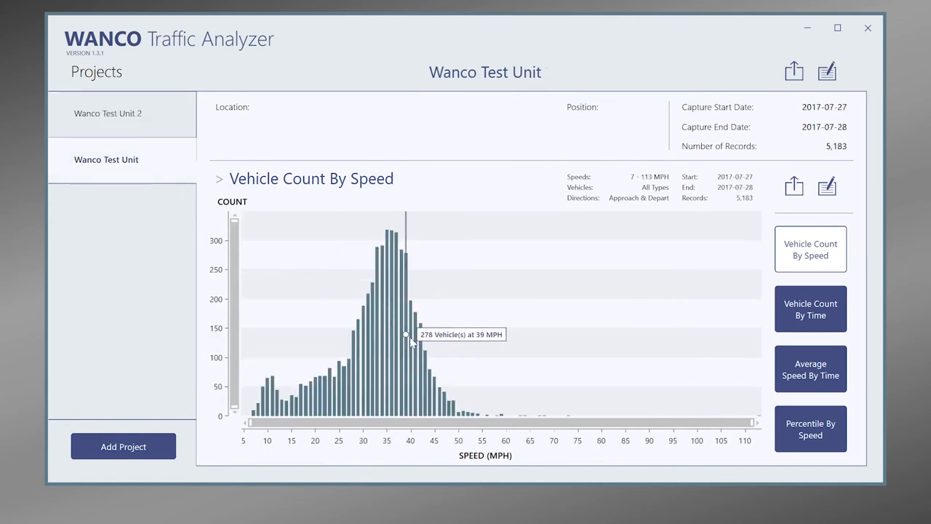
pyautogui.click(119, 122)
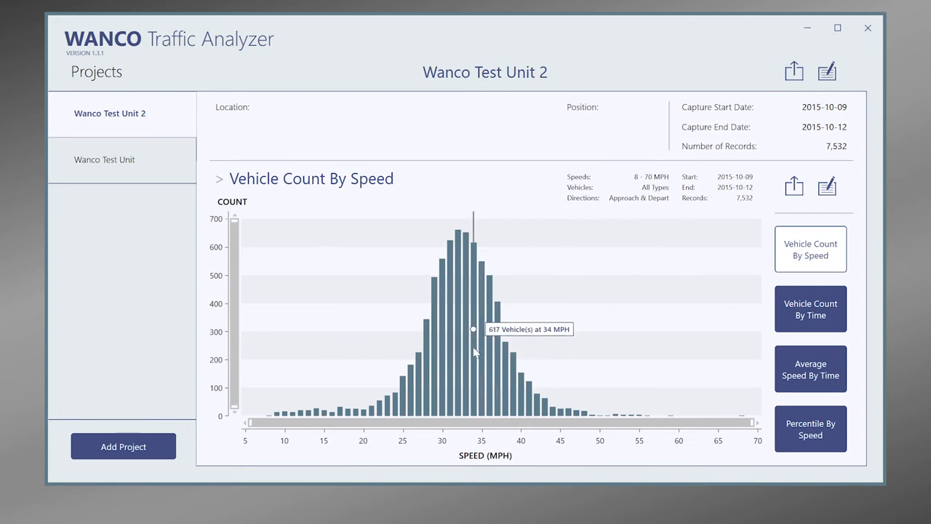
pyautogui.click(136, 158)
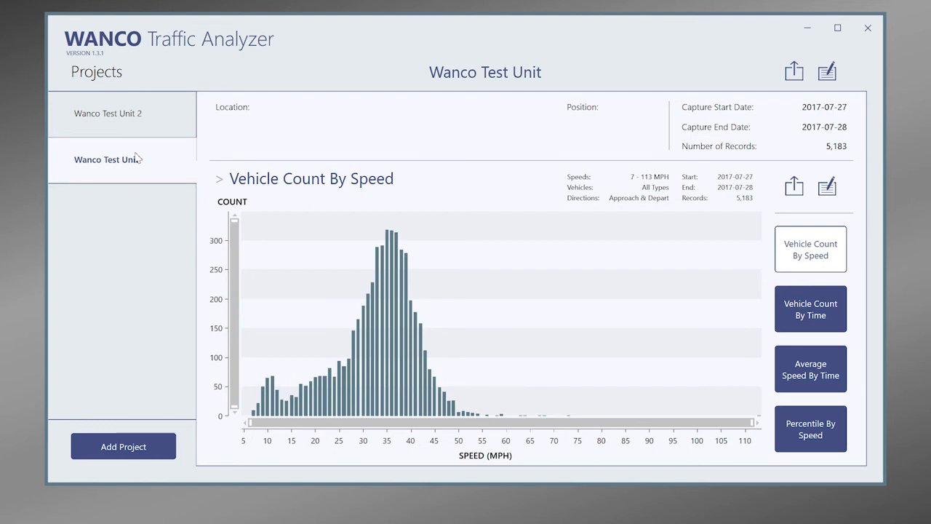
# - Review the general filters in Wanco Test Unit's chart settings and set the time group to 60 Minutes
pyautogui.click(829, 191)
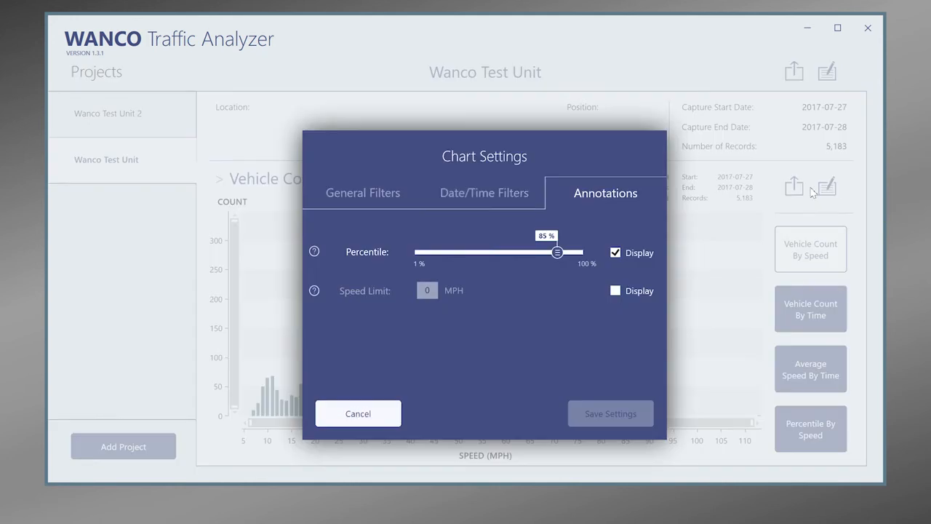
pyautogui.click(386, 198)
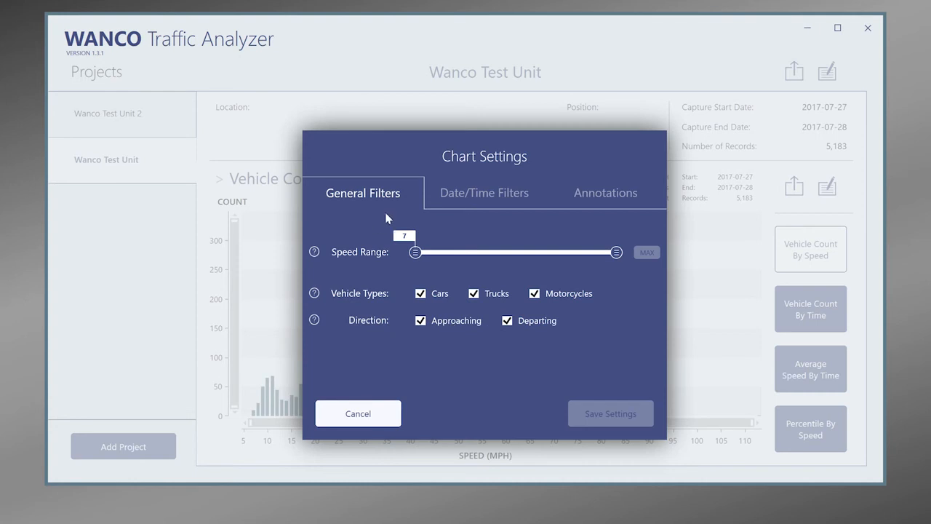
pyautogui.click(469, 205)
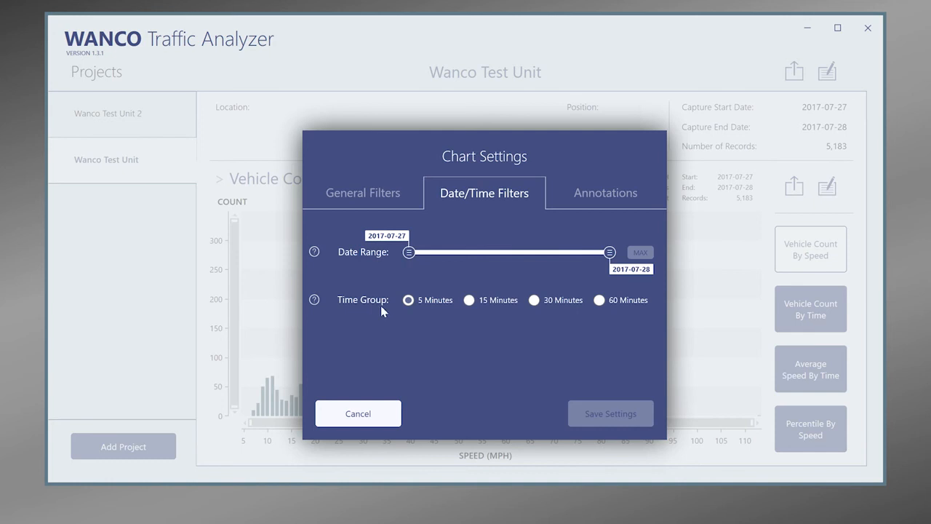
pyautogui.click(535, 302)
pyautogui.click(600, 301)
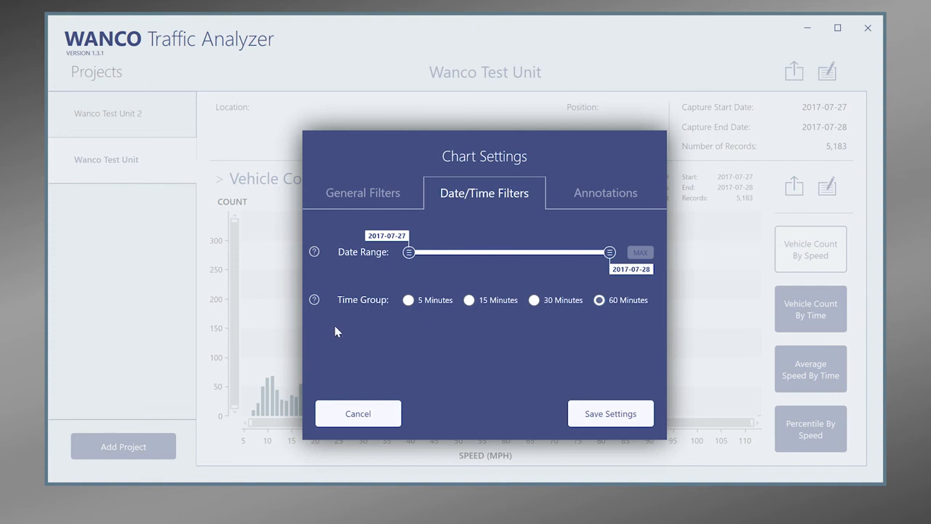
# - Display a 30 MPH speed limit annotation on the chart and save the chart settings
pyautogui.click(575, 200)
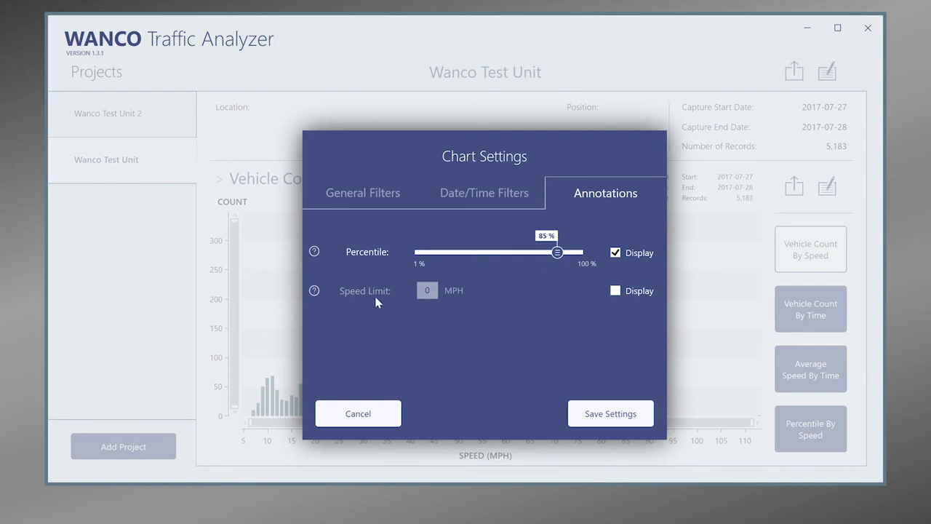
pyautogui.click(615, 290)
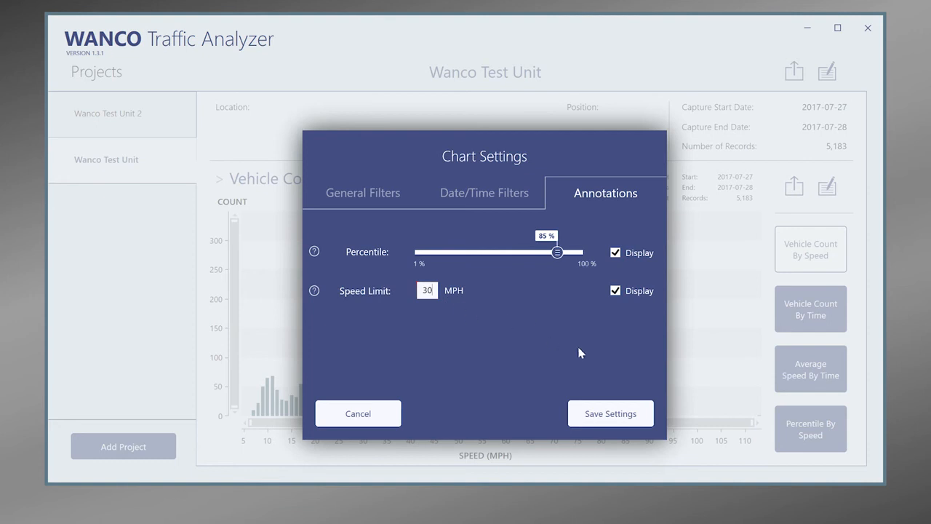
pyautogui.click(590, 411)
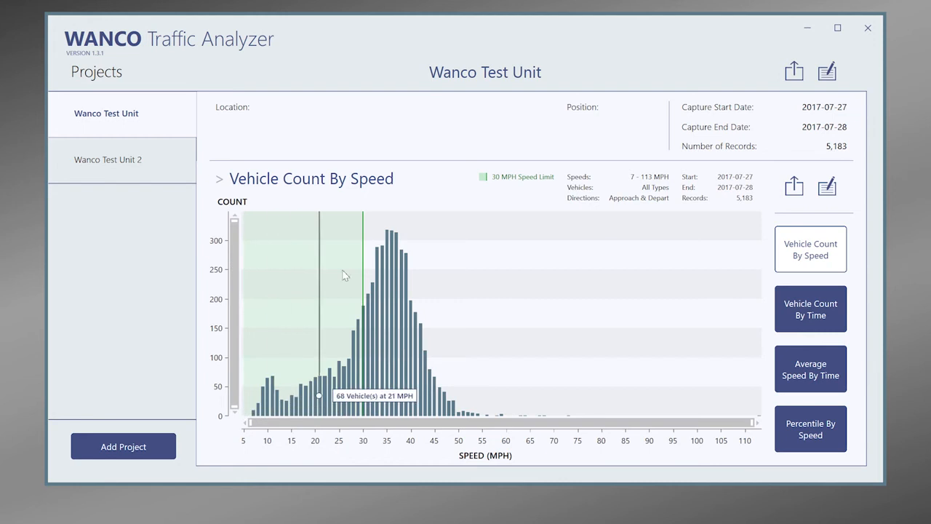
# - Turn off the speed limit annotation's display in the chart settings and save
pyautogui.click(826, 187)
pyautogui.click(615, 290)
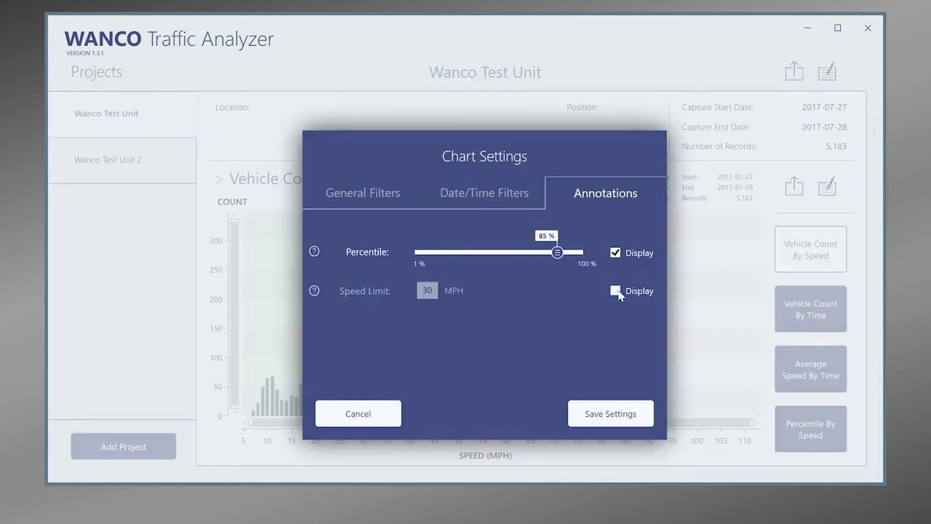
pyautogui.click(589, 413)
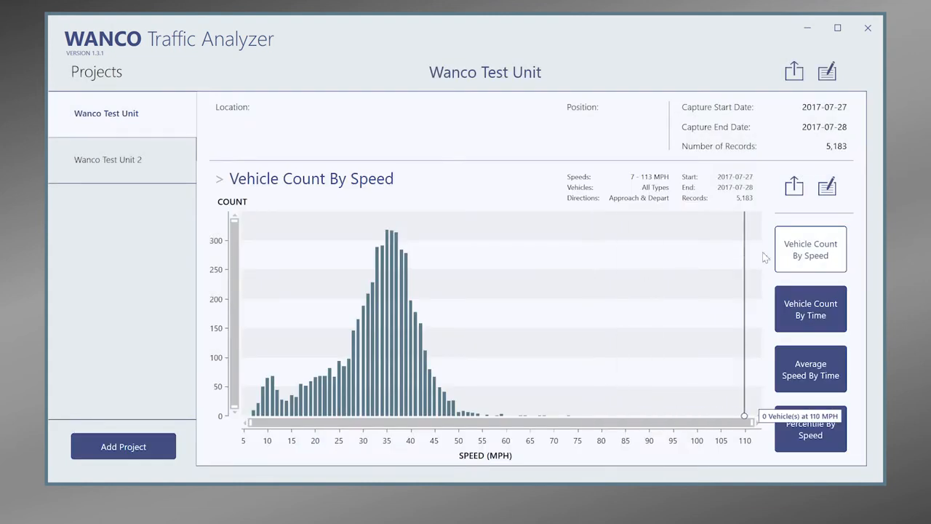
# - Examine the project's Vehicle Count By Time, Average Speed By Time and Percentile By Speed charts
pyautogui.click(810, 321)
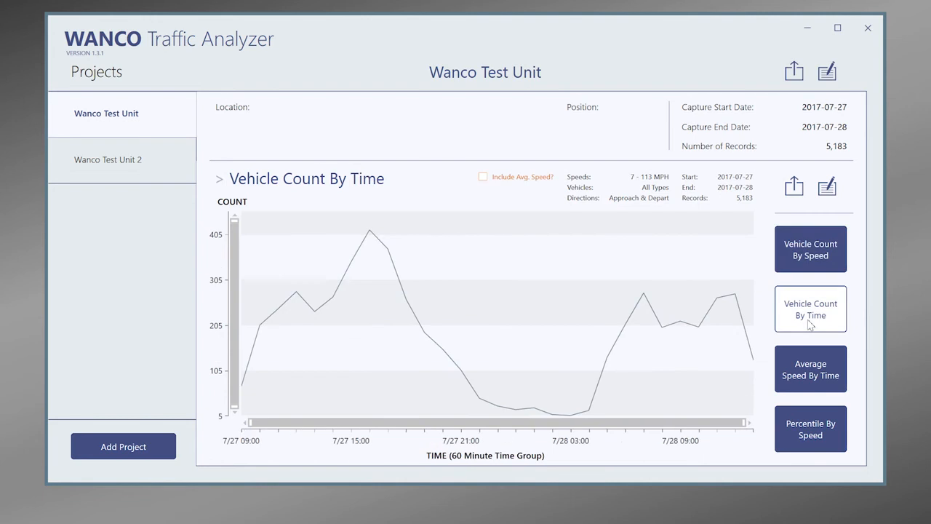
pyautogui.click(814, 371)
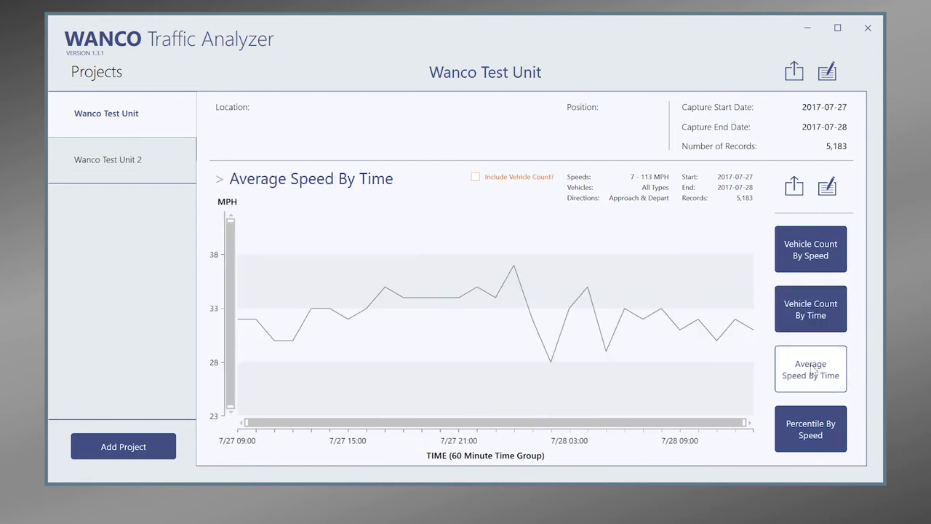
pyautogui.click(822, 434)
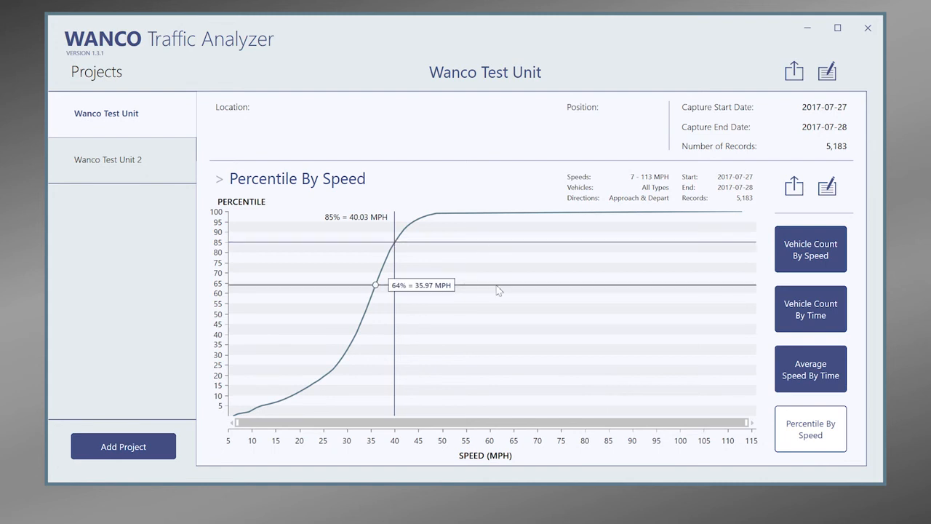
# - Narrow the Vehicle Count By Speed chart to about 5–59 MPH and save its settings with the 30 MPH speed limit annotation displayed
pyautogui.click(807, 255)
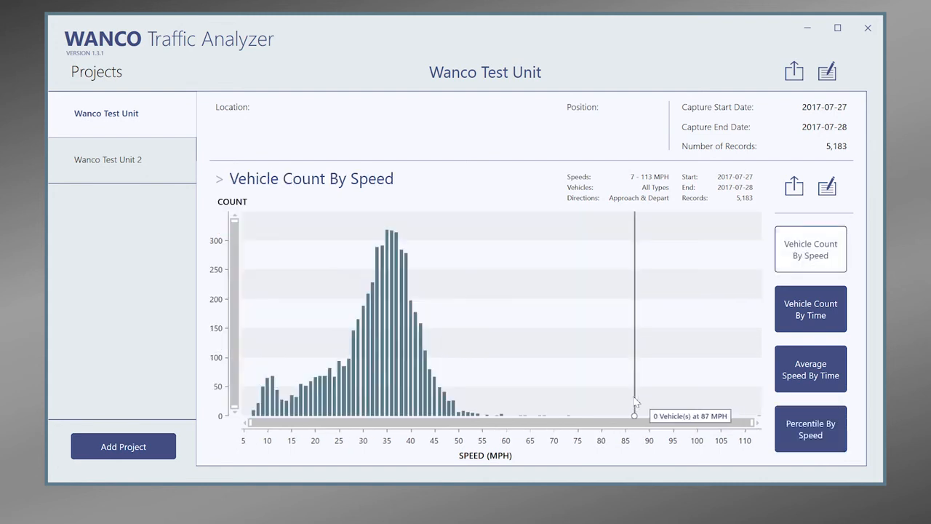
pyautogui.moveTo(756, 429); pyautogui.dragTo(496, 428)
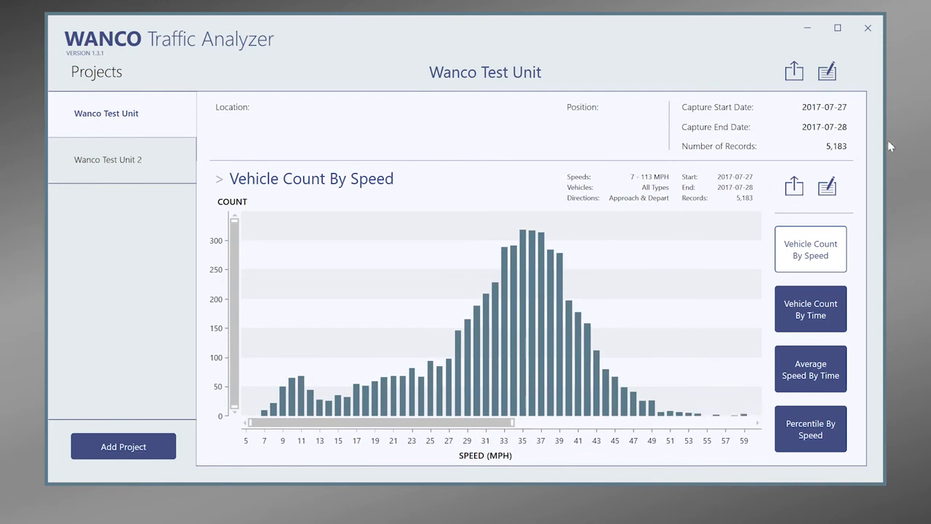
pyautogui.click(826, 188)
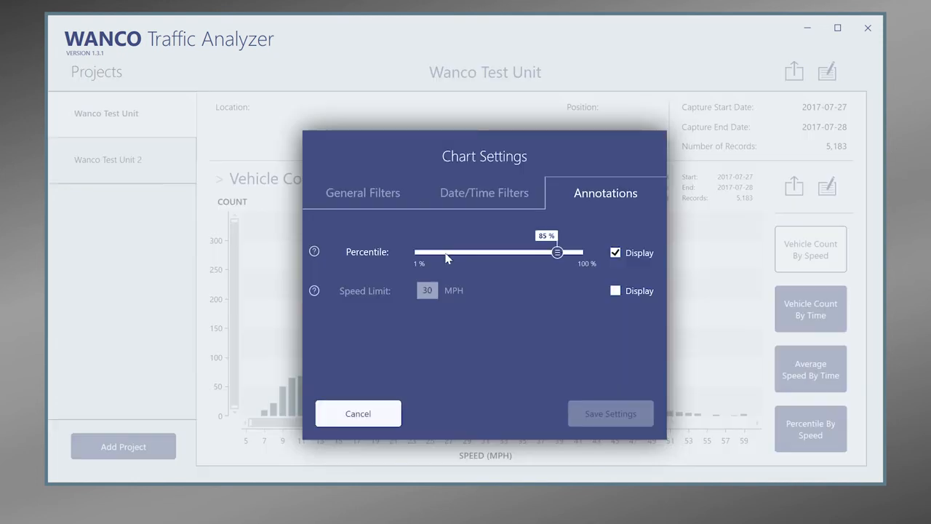
pyautogui.click(615, 290)
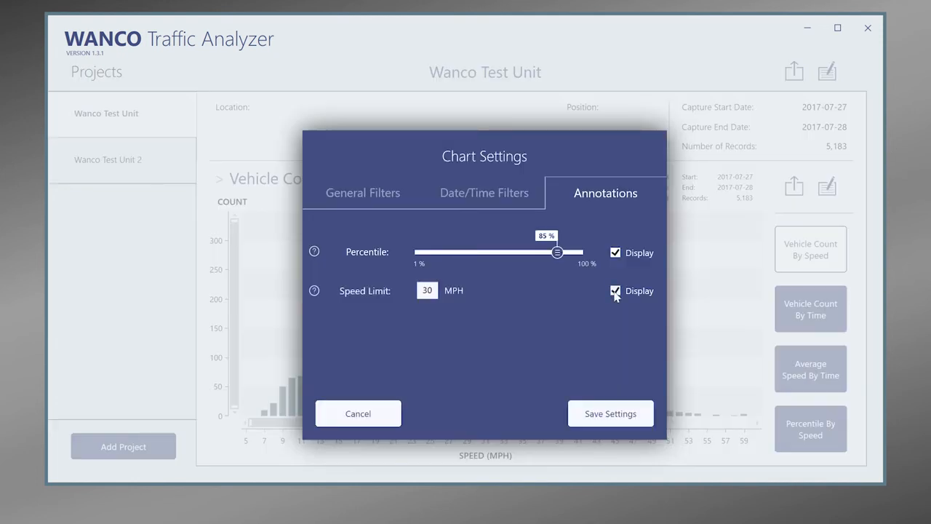
pyautogui.click(591, 411)
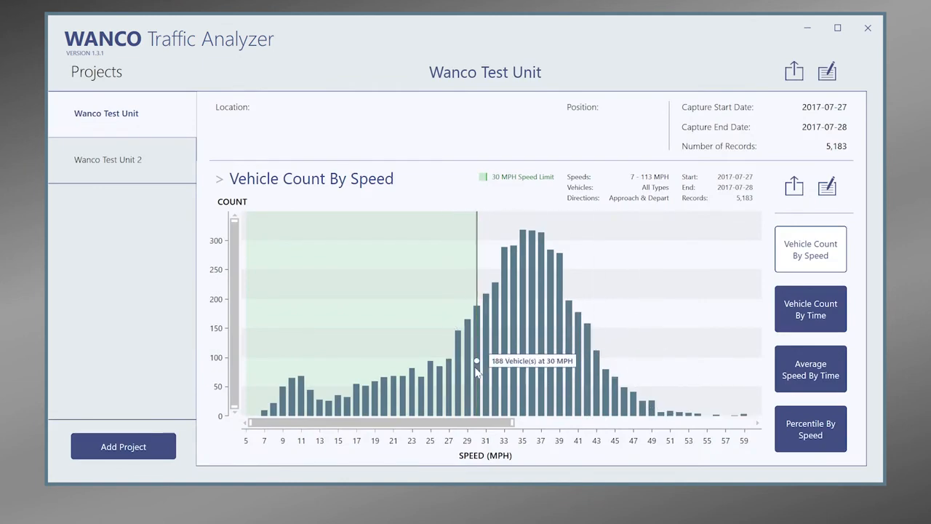
# - Export the Vehicle Count By Speed chart to the Desktop as a PNG image named Test
pyautogui.click(794, 187)
pyautogui.scroll(2, 147, 136)
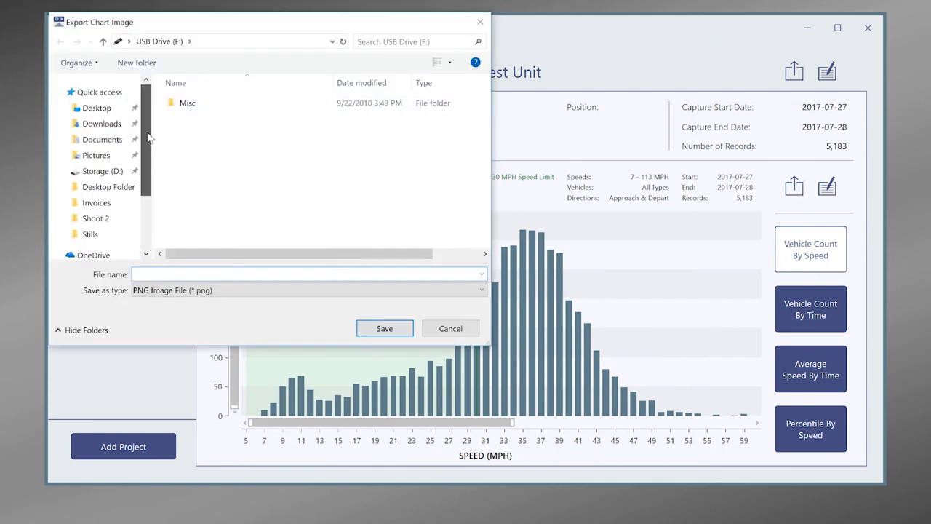
pyautogui.click(96, 108)
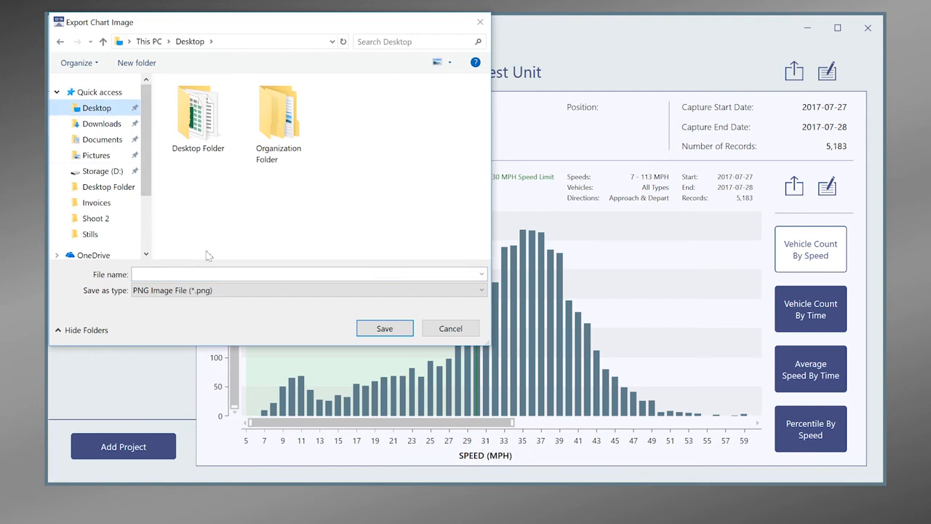
pyautogui.click(193, 274)
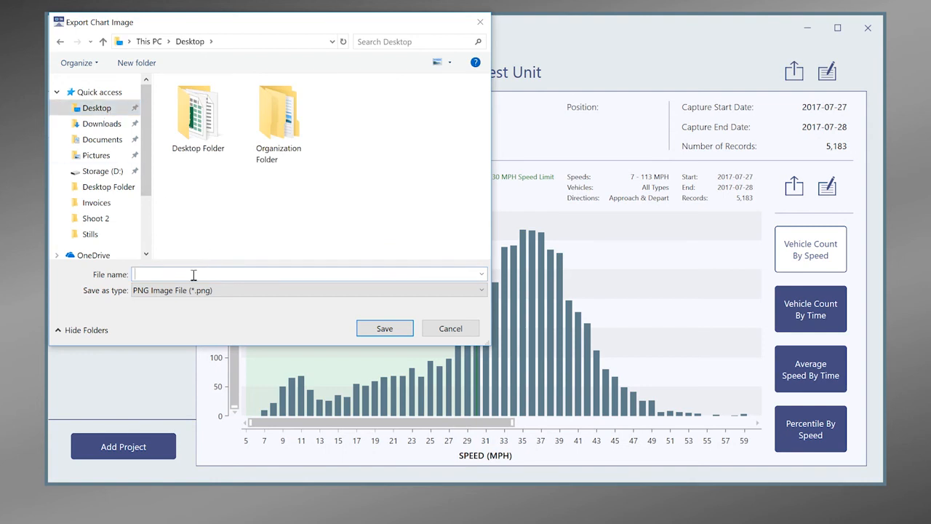
pyautogui.write('Test')
pyautogui.press('Return')
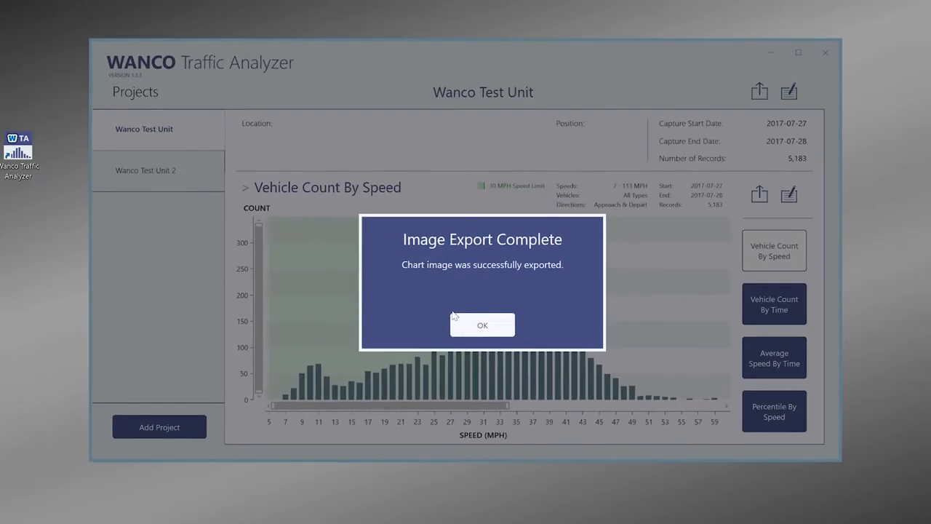
pyautogui.click(485, 332)
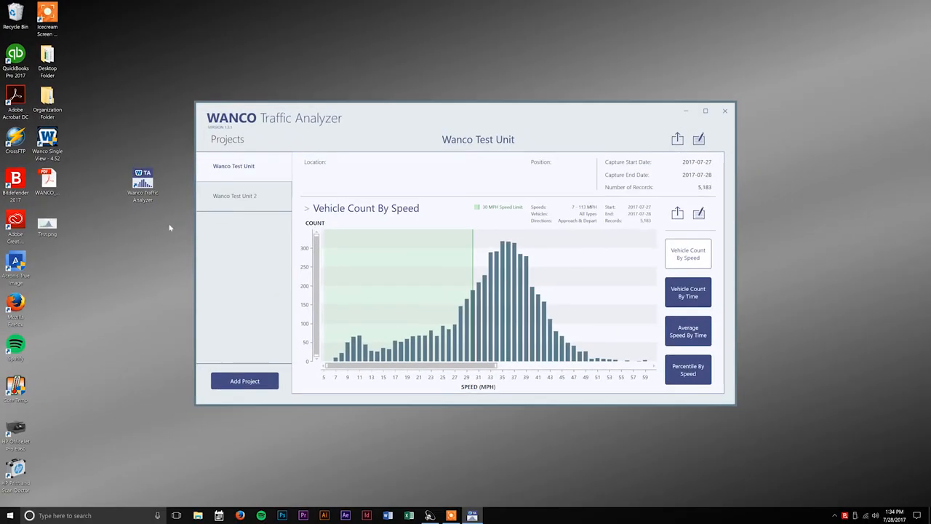
# - View the exported Test.png from the desktop, and narrow the chart's speed range to about 5–53 MPH
pyautogui.doubleClick(48, 227)
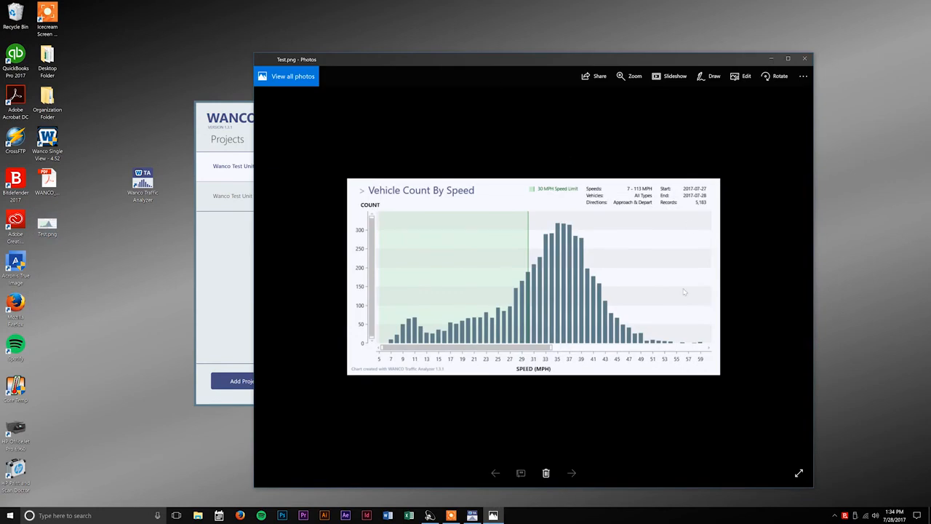
pyautogui.click(804, 58)
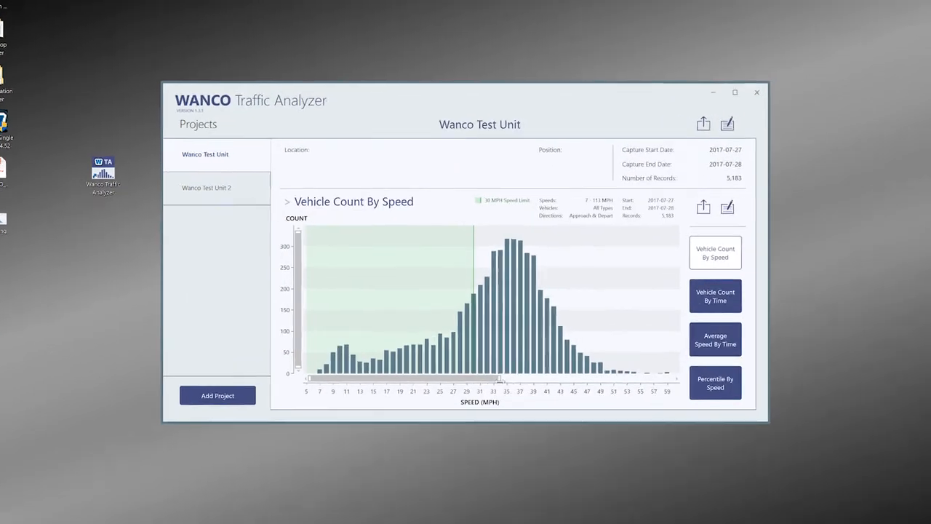
pyautogui.moveTo(501, 379); pyautogui.dragTo(475, 392)
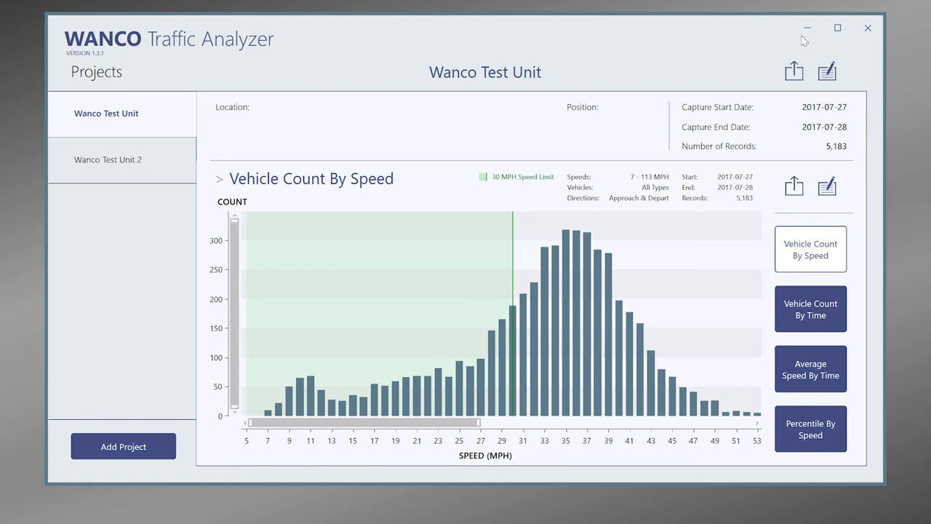
# - Edit the Wanco Test Unit project with location Wanco HQ, position South and notation "Speed limit 35mph", and save it
pyautogui.click(827, 72)
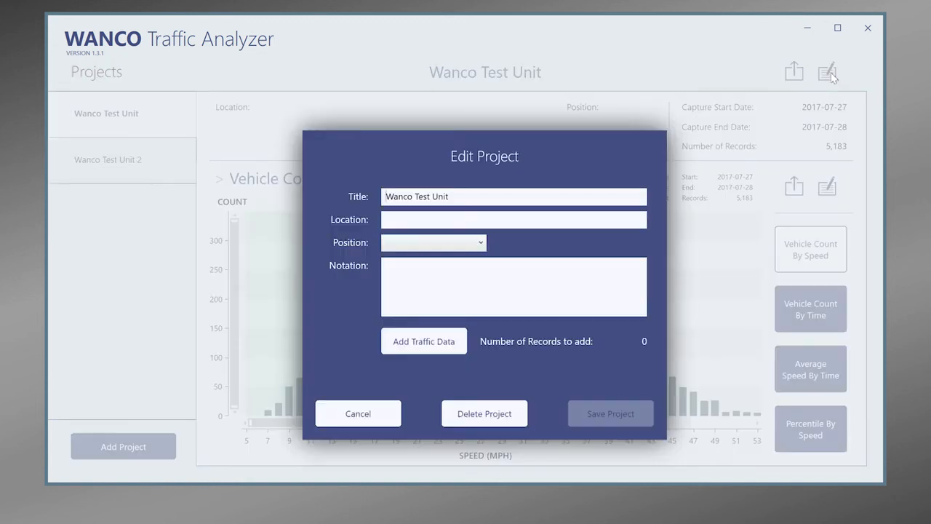
pyautogui.click(493, 220)
pyautogui.write('Wanco')
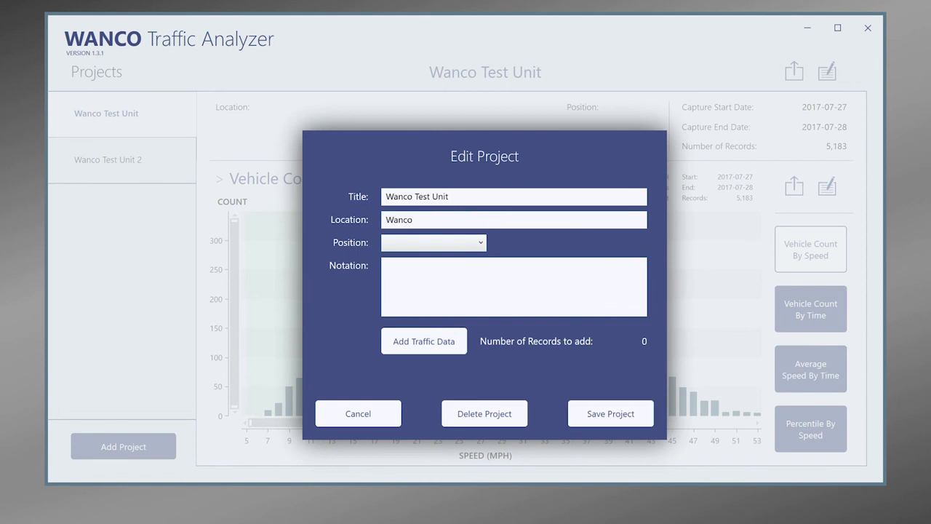
pyautogui.write(' HQ')
pyautogui.click(429, 242)
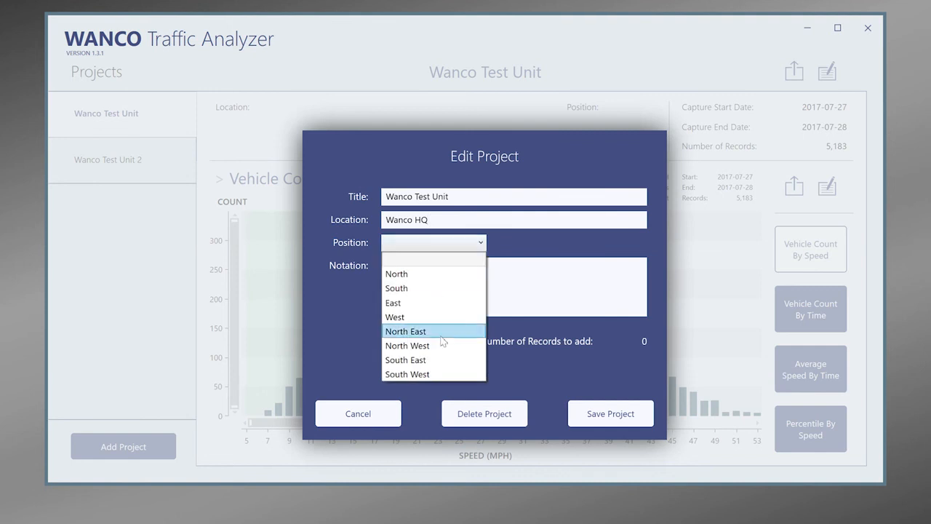
pyautogui.click(418, 288)
pyautogui.click(431, 284)
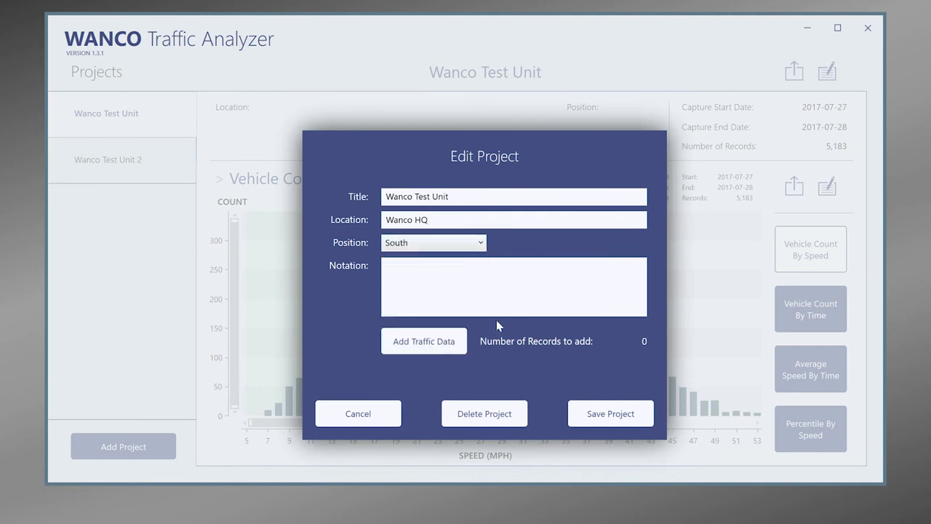
pyautogui.write('Speed limit 35mph')
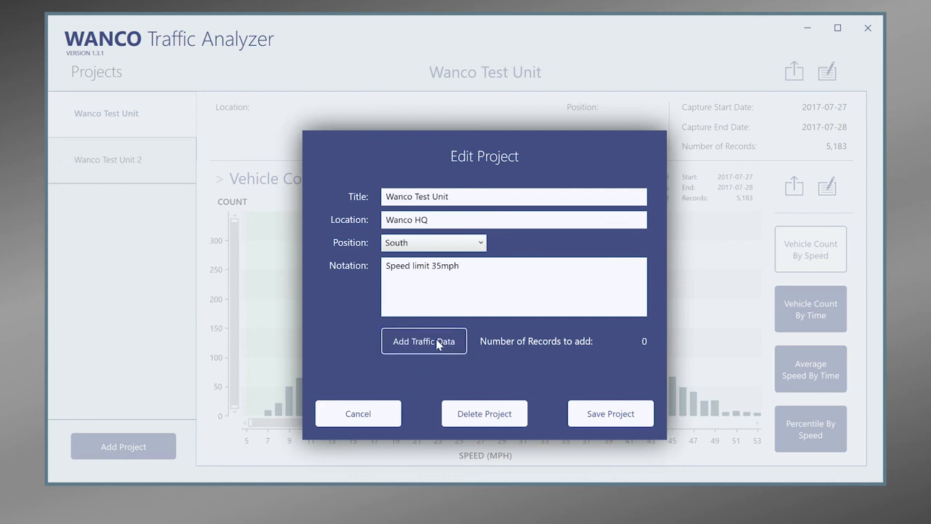
pyautogui.click(598, 414)
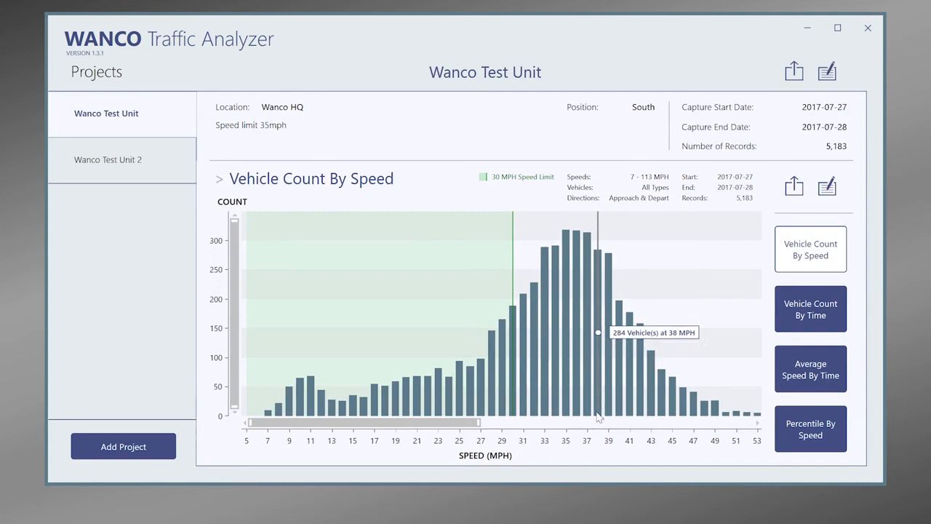
# - Export the project's full data as a project archive named WancoTestUnit on the Desktop
pyautogui.click(793, 73)
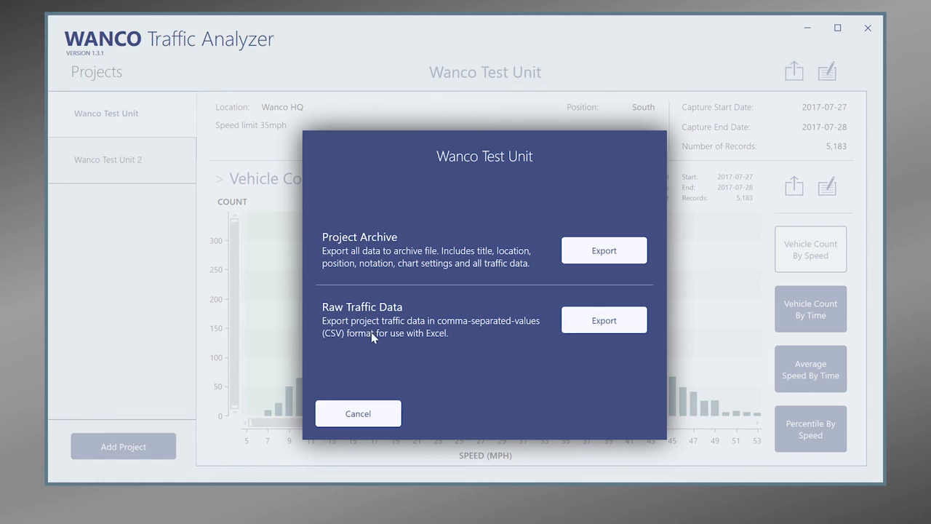
pyautogui.click(582, 255)
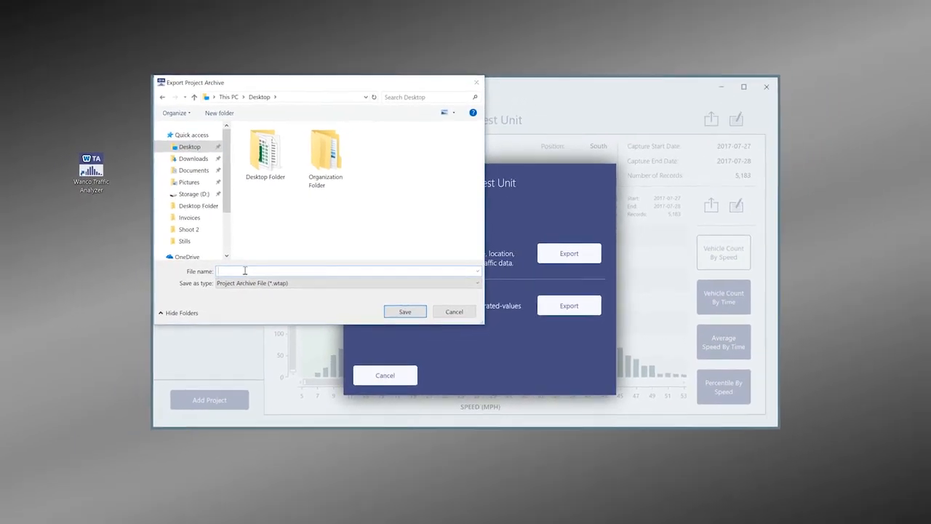
pyautogui.write('WancoTestUnit')
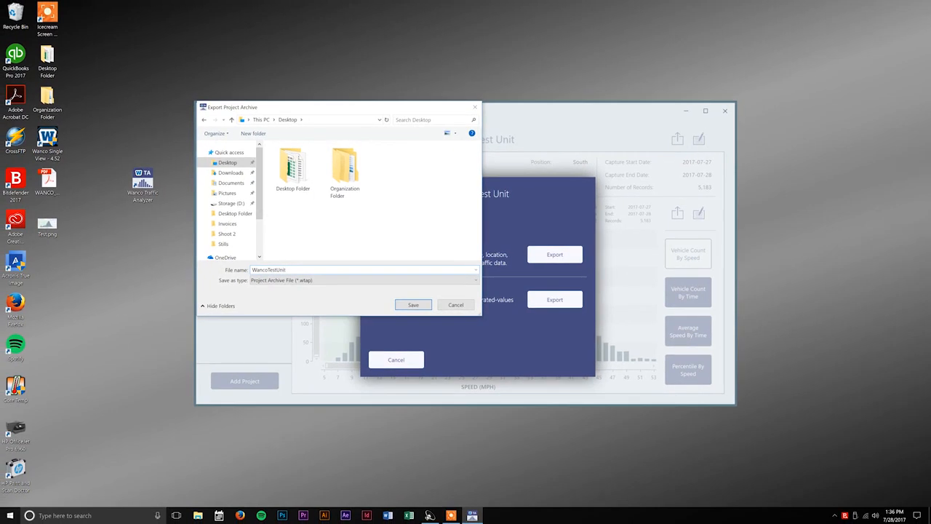
pyautogui.press('Return')
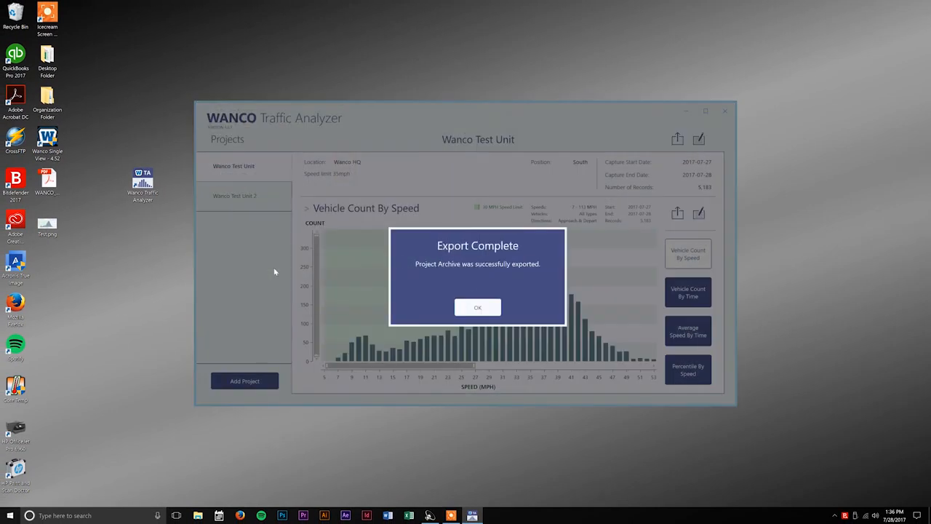
pyautogui.click(477, 307)
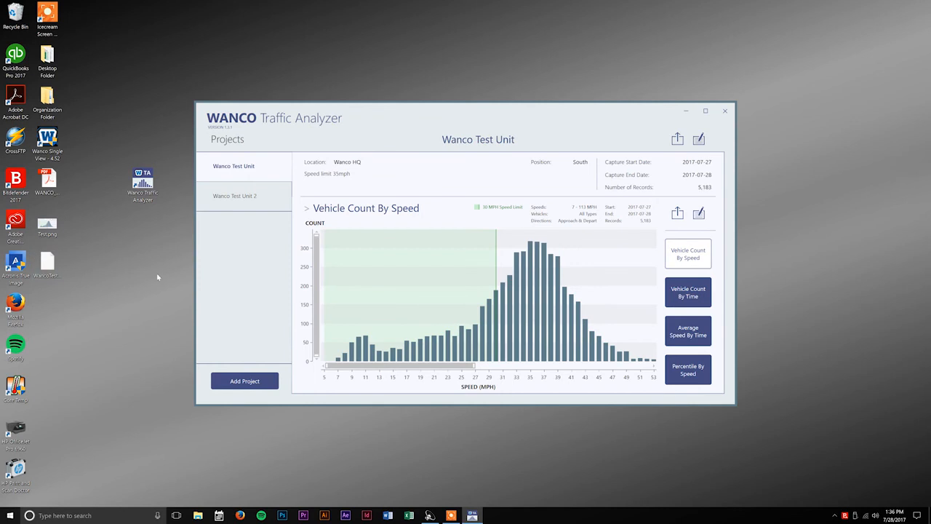
# - Switch to Firefox, load the radar unit's web interface by its IP address on port 8080, and open its Monitor page
pyautogui.moveTo(420, 243)
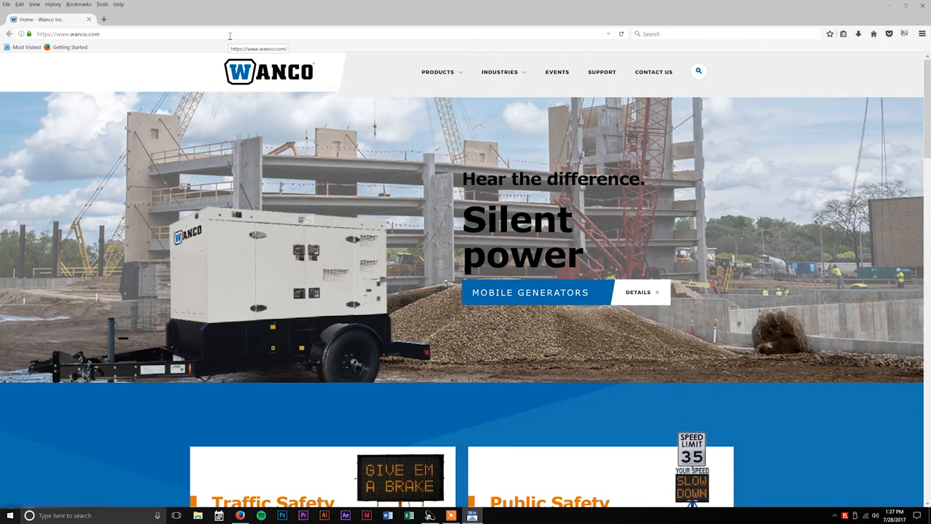
pyautogui.click(229, 35)
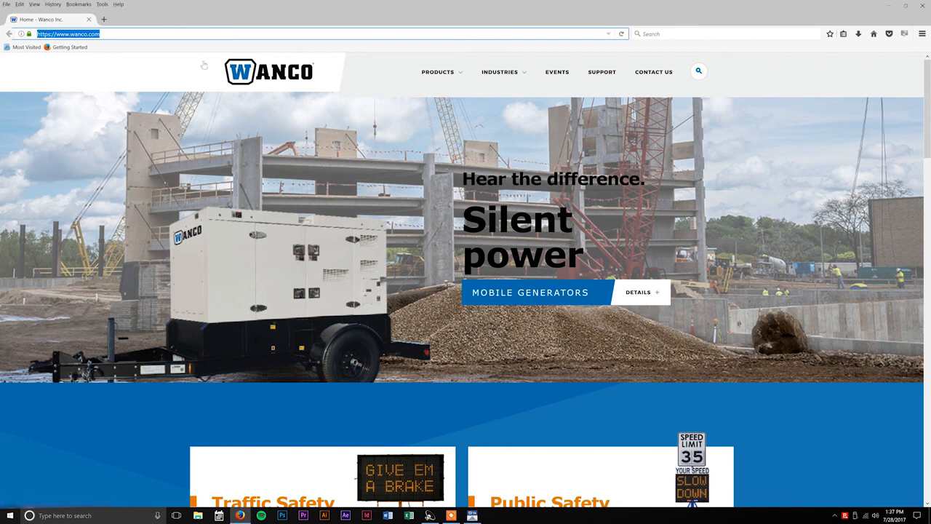
pyautogui.write('wanco')
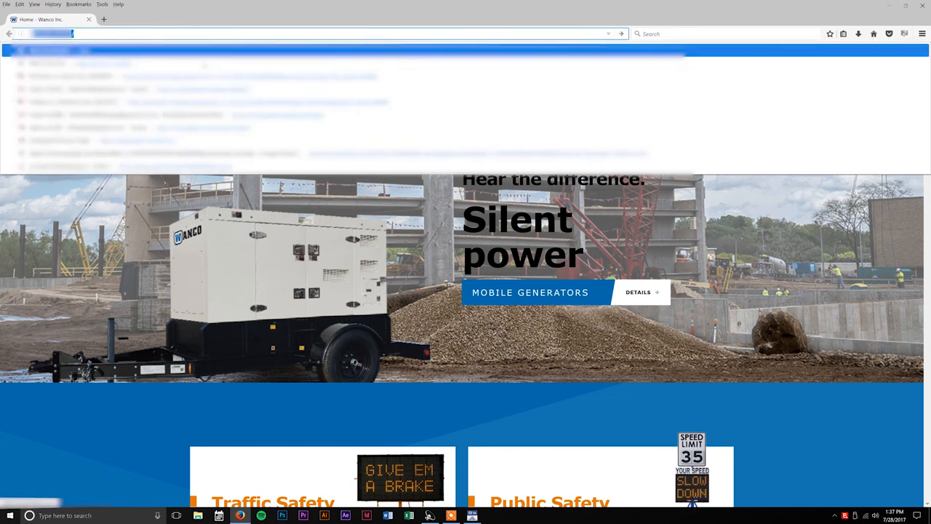
pyautogui.write('68.0.')
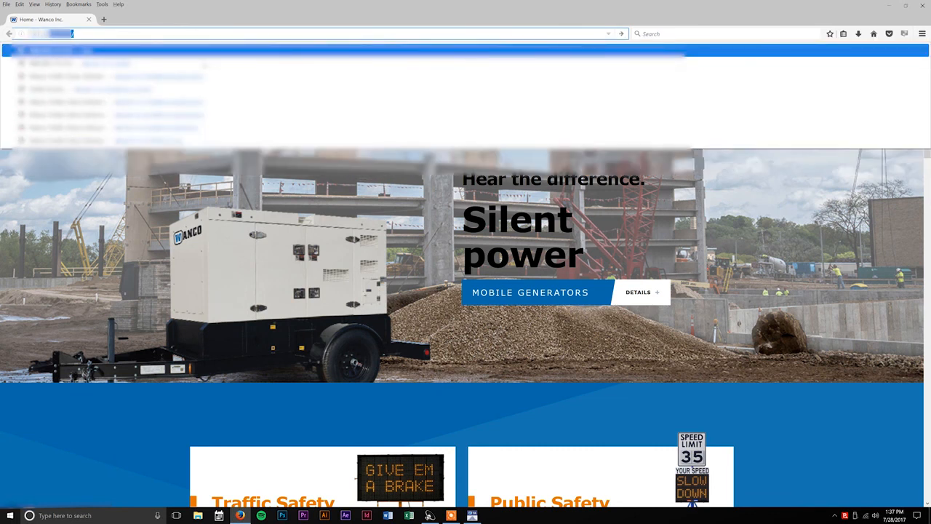
pyautogui.write('1.10:')
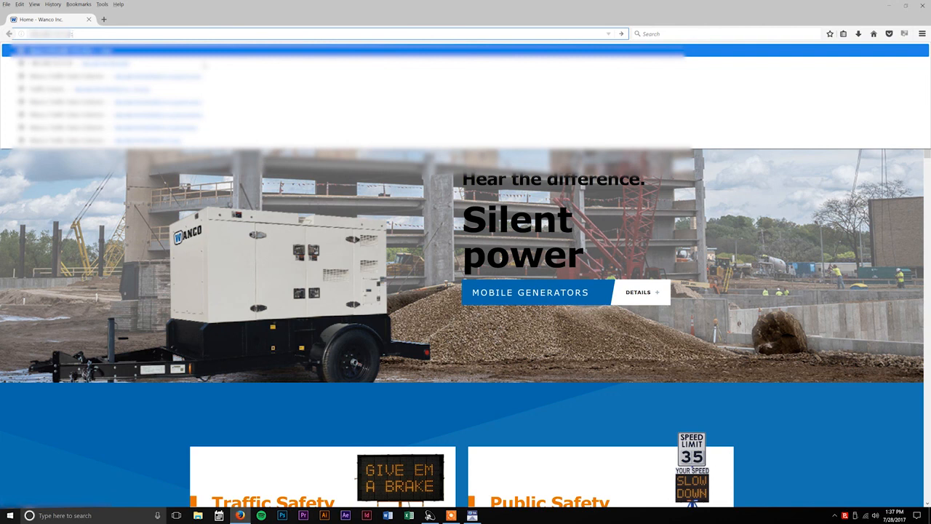
pyautogui.write('8080')
pyautogui.press('Return')
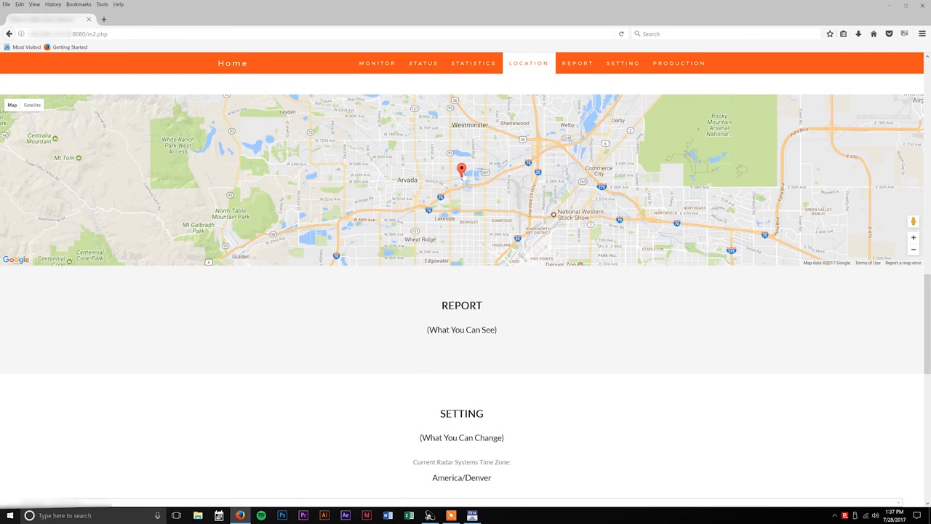
pyautogui.click(375, 64)
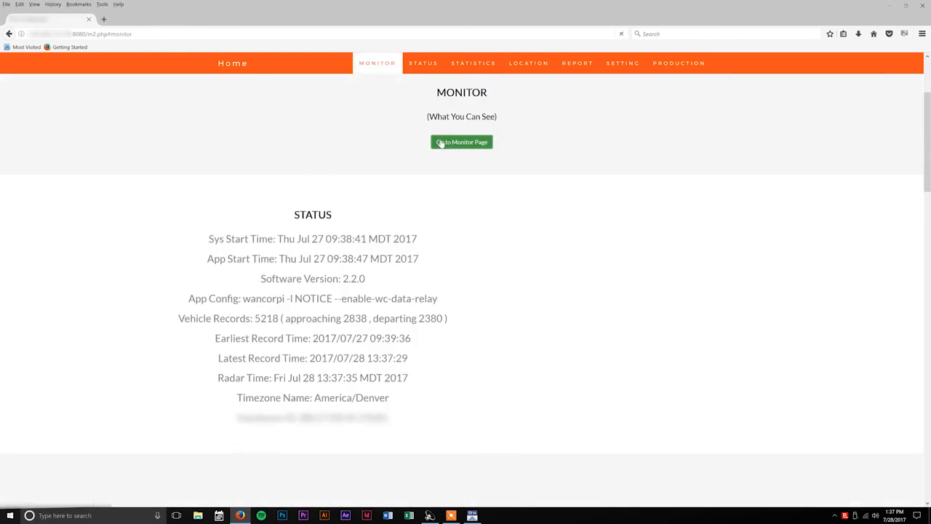
pyautogui.click(440, 142)
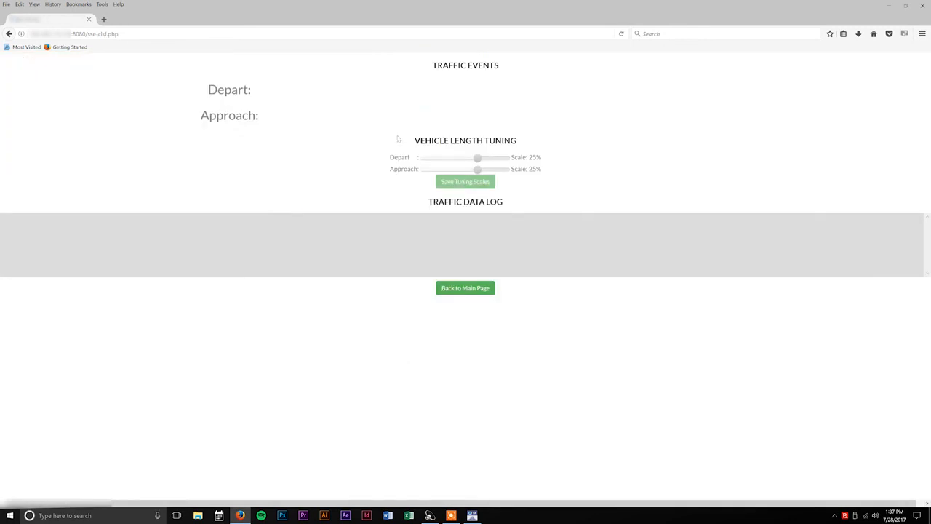